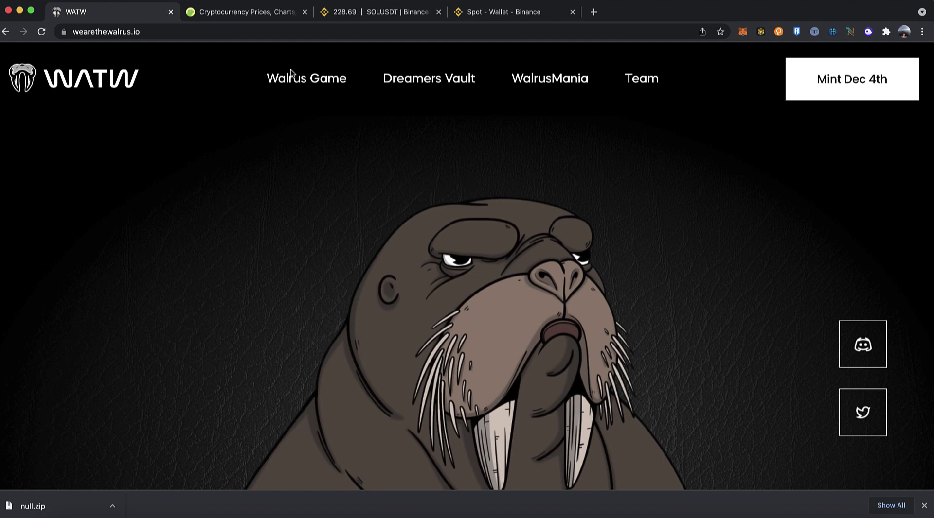
# Search CoinGecko for 'solana' and open the Solana (SOL) coin page showing its $229.74 price.
pyautogui.click(239, 13)
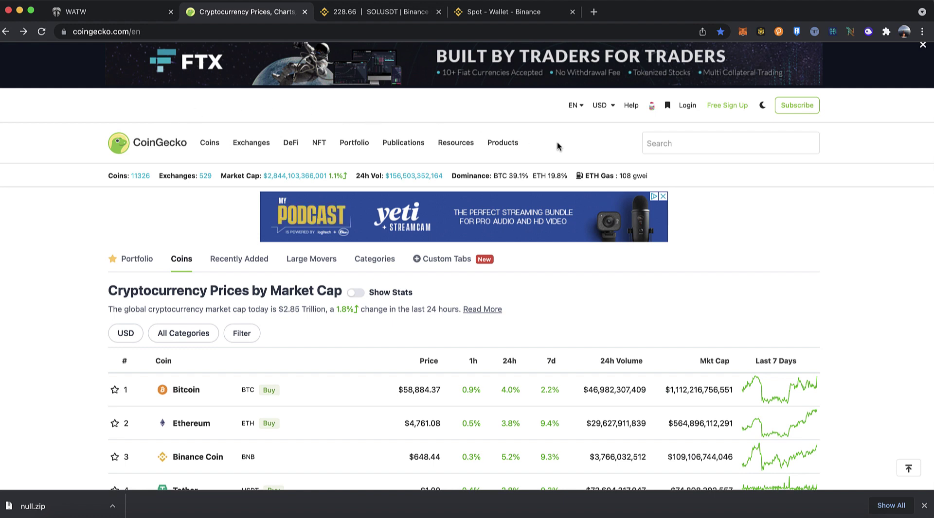
pyautogui.click(662, 145)
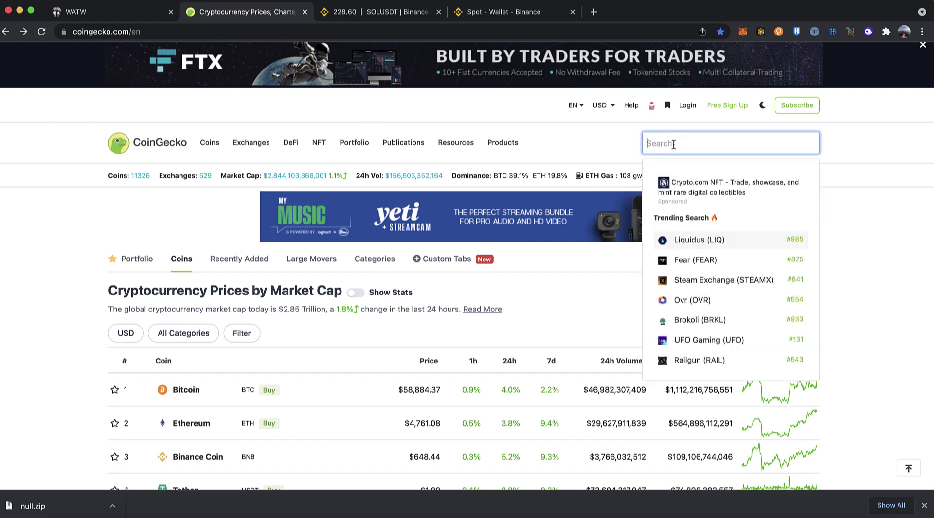
pyautogui.write('solana')
pyautogui.click(685, 240)
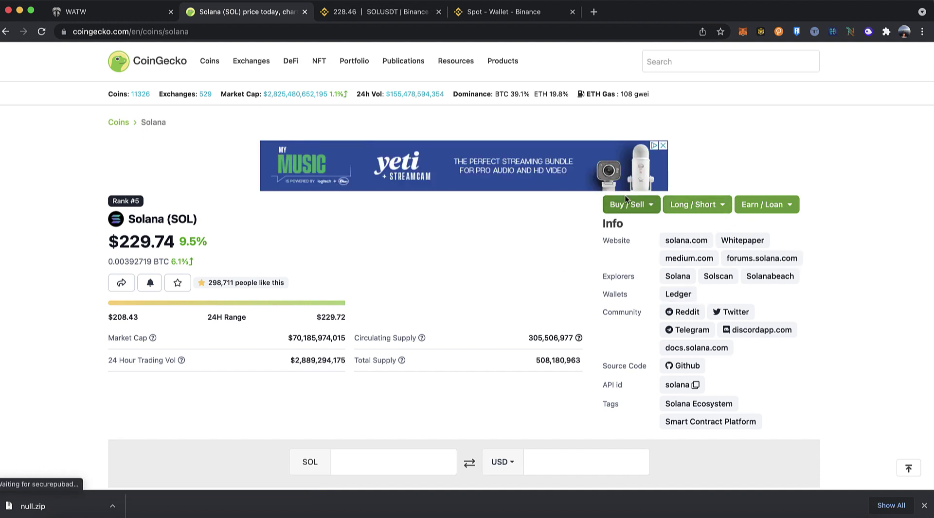
pyautogui.scroll(-2, 553, 240)
pyautogui.scroll(-5, 554, 240)
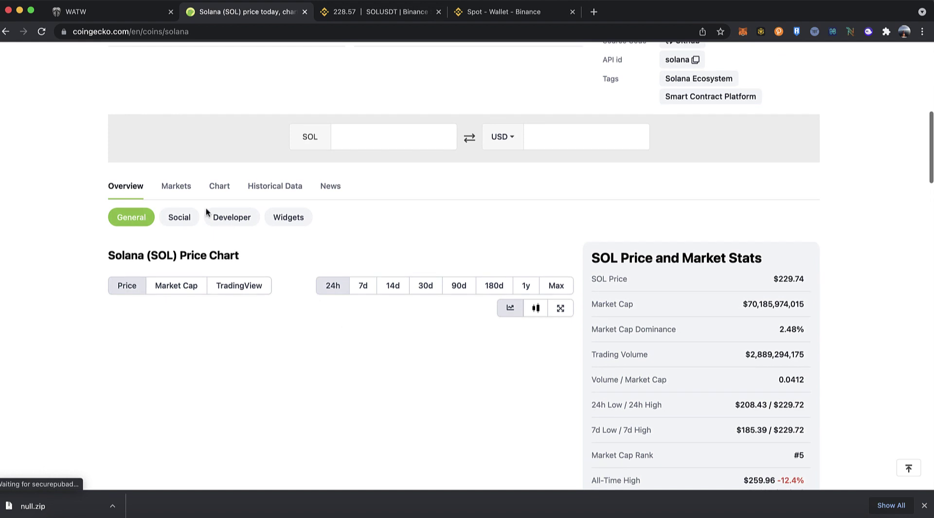
# Browse Solana's Markets listing to find and open the Binance SOL/USDT market.
pyautogui.click(178, 188)
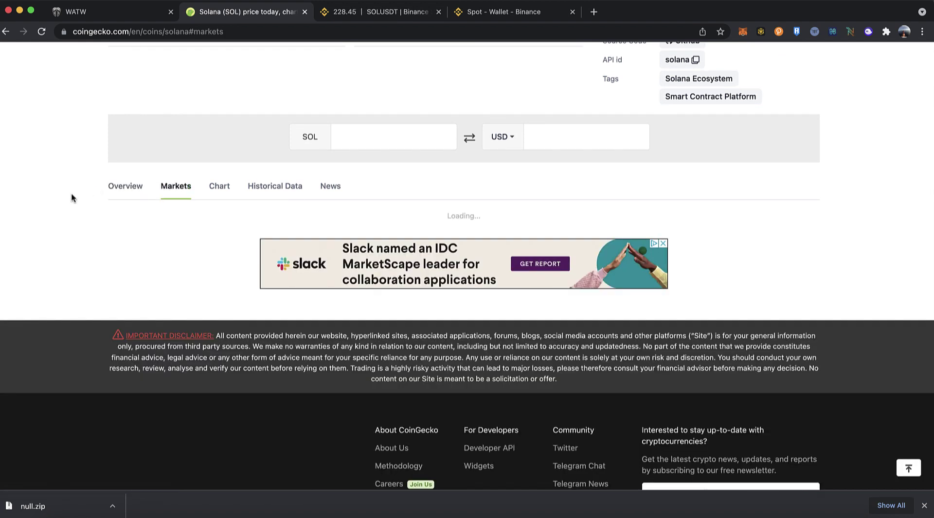
pyautogui.scroll(-2, 48, 201)
pyautogui.scroll(-1, 64, 156)
pyautogui.scroll(-1, 66, 159)
pyautogui.scroll(-1, 66, 158)
pyautogui.scroll(-1, 66, 159)
pyautogui.scroll(-1, 66, 159)
pyautogui.scroll(-1, 66, 159)
pyautogui.scroll(-1, 66, 159)
pyautogui.scroll(-2, 66, 159)
pyautogui.scroll(-1, 66, 158)
pyautogui.scroll(-1, 71, 243)
pyautogui.scroll(-2, 70, 243)
pyautogui.scroll(-1, 70, 243)
pyautogui.scroll(-3, 70, 247)
pyautogui.scroll(-3, 70, 247)
pyautogui.scroll(-6, 70, 248)
pyautogui.scroll(-5, 70, 247)
pyautogui.scroll(-4, 70, 247)
pyautogui.scroll(-3, 70, 248)
pyautogui.scroll(-1, 70, 247)
pyautogui.scroll(20, 70, 247)
pyautogui.scroll(5, 70, 247)
pyautogui.scroll(4, 70, 248)
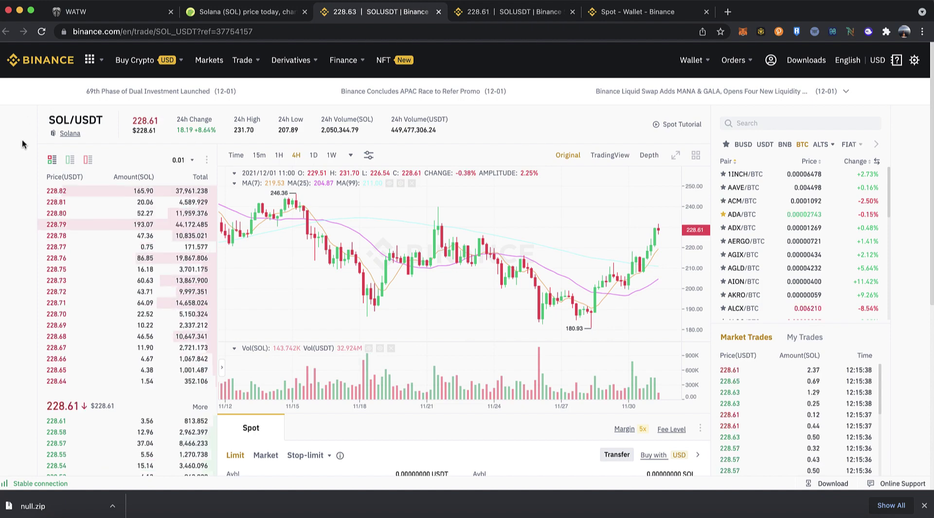
# Switch the SOL/USDT spot order form to a Market order.
pyautogui.scroll(-2, 22, 144)
pyautogui.scroll(-2, 22, 144)
pyautogui.scroll(3, 22, 144)
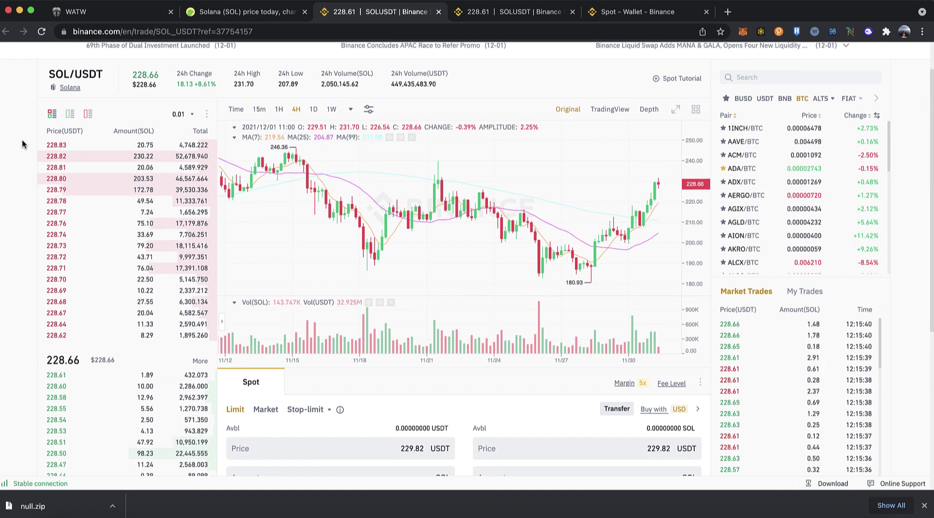
pyautogui.scroll(1, 22, 144)
pyautogui.scroll(-1, 22, 140)
pyautogui.scroll(-1, 23, 138)
pyautogui.scroll(-1, 24, 136)
pyautogui.scroll(-1, 26, 133)
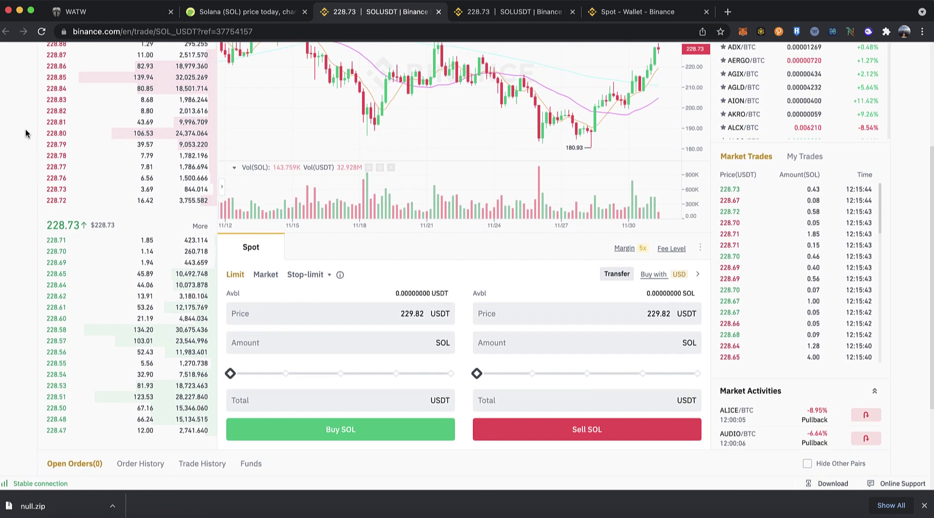
pyautogui.click(266, 275)
# Set the buy slider to about 50% and select the Total field.
pyautogui.click(262, 345)
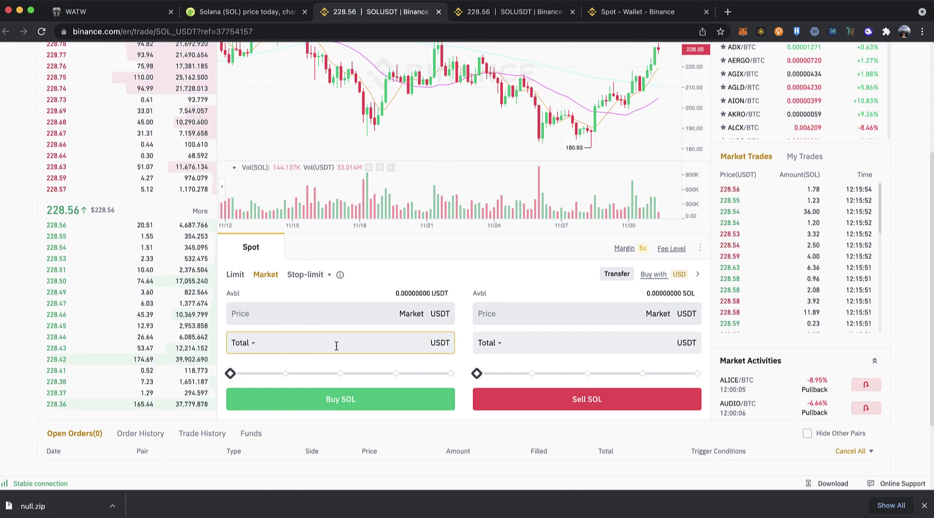
pyautogui.moveTo(244, 375); pyautogui.dragTo(351, 383)
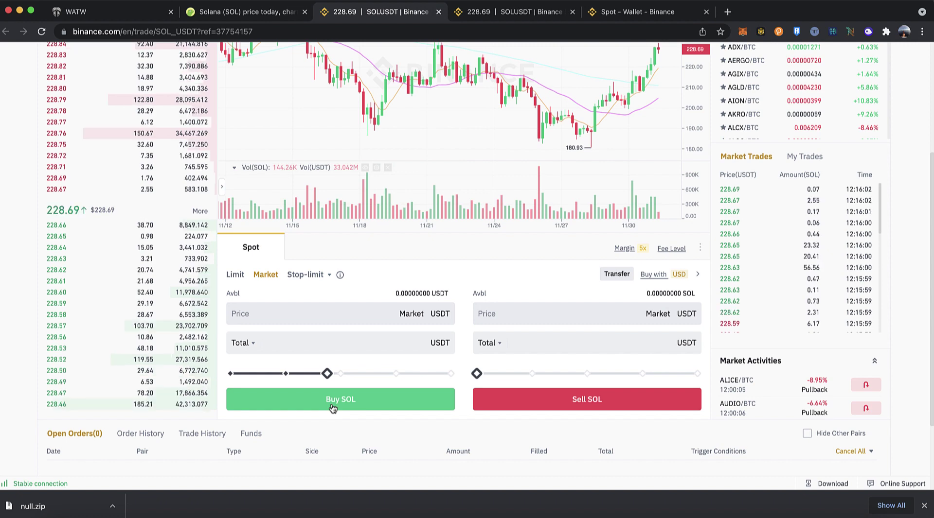
pyautogui.click(337, 342)
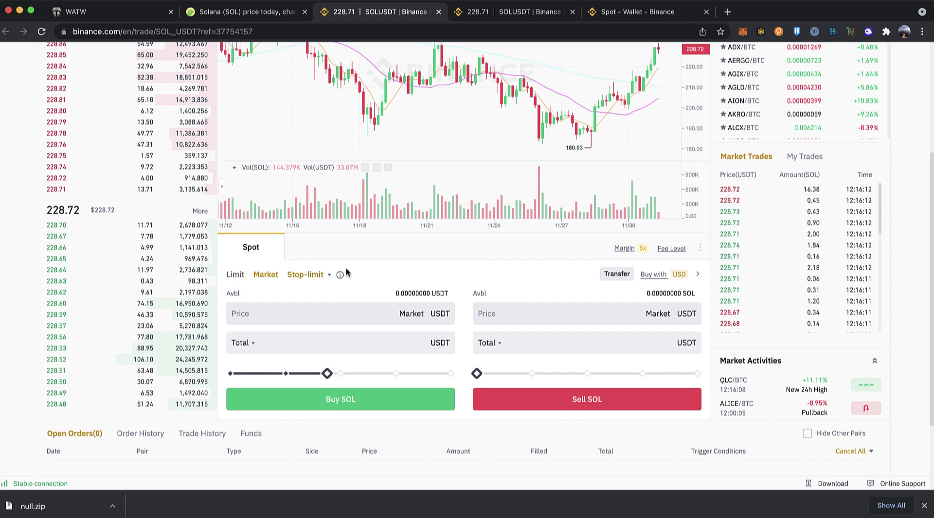
pyautogui.scroll(3, 366, 277)
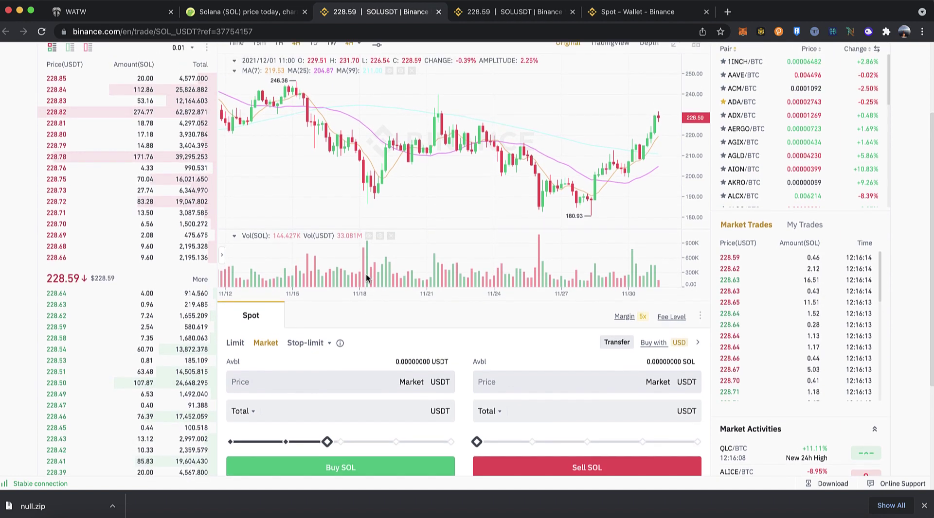
pyautogui.scroll(2, 366, 278)
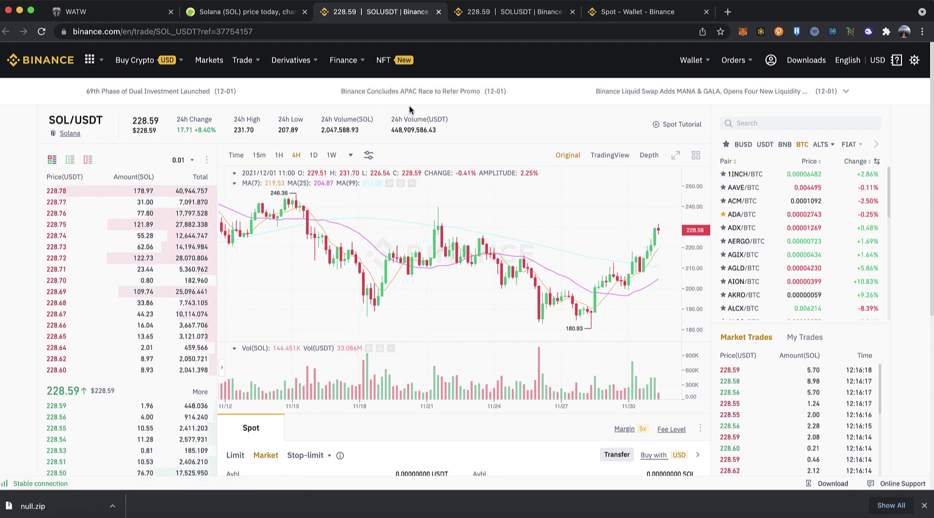
# Close the duplicate SOL/USDT tab and start a SOL withdrawal from the Spot Wallet.
pyautogui.click(526, 20)
pyautogui.click(573, 13)
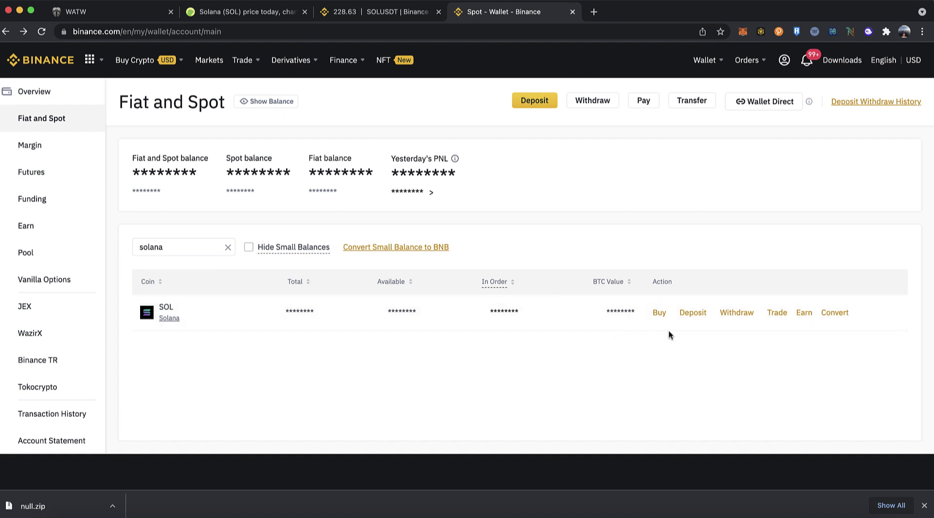
pyautogui.click(736, 313)
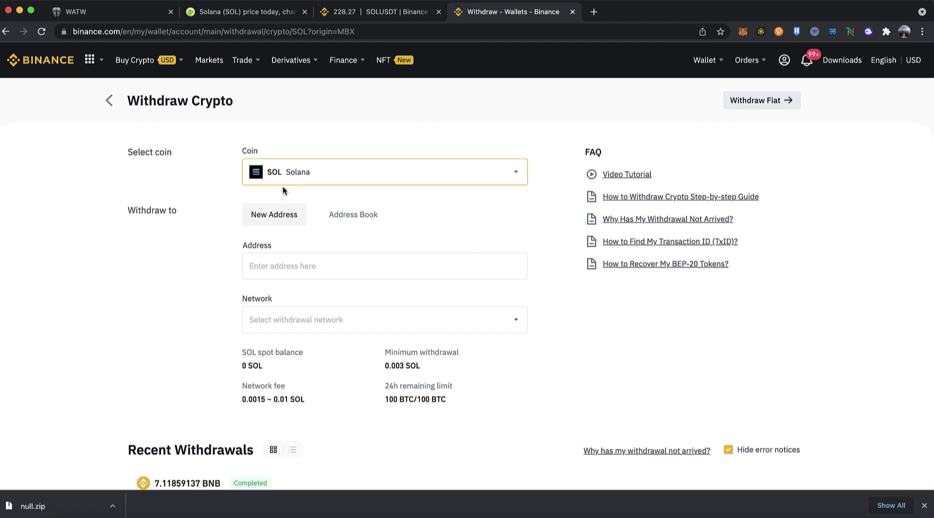
# Copy Phantom Wallet 2's address and focus Binance's withdrawal Address field.
pyautogui.click(868, 32)
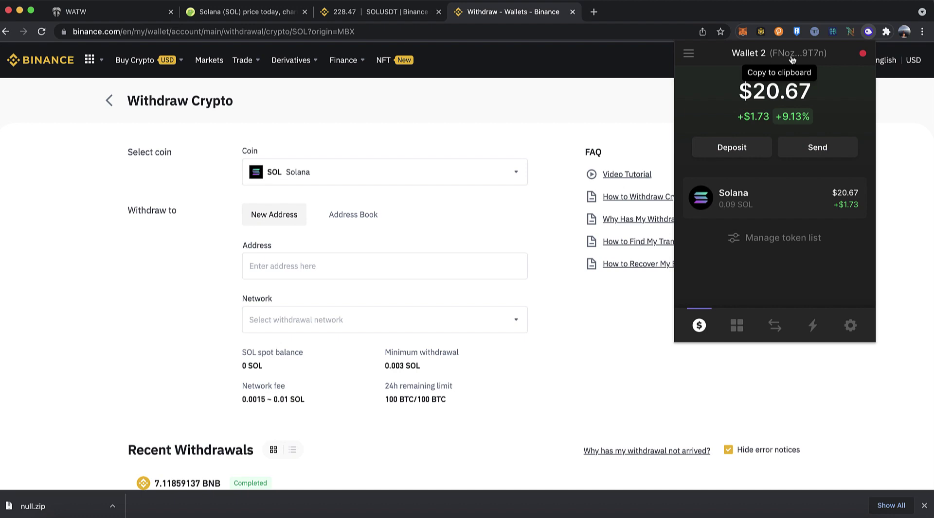
pyautogui.click(791, 59)
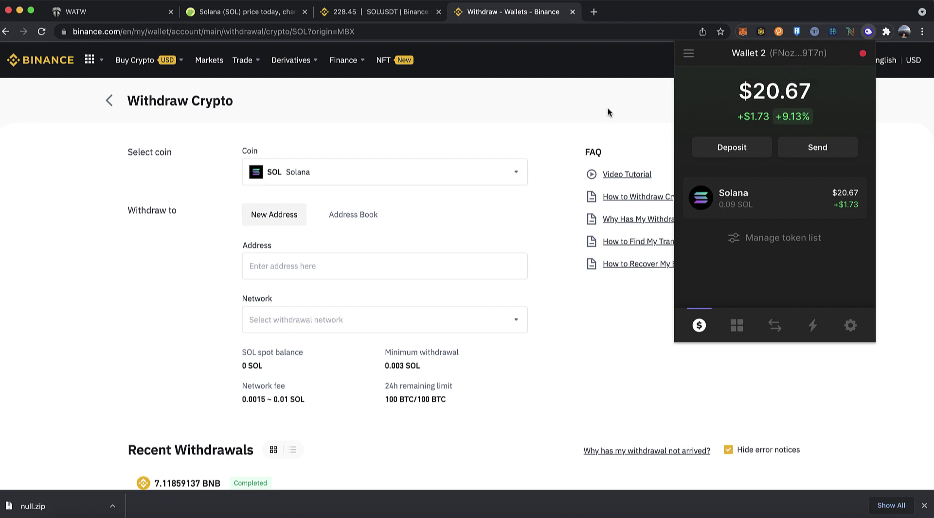
pyautogui.click(340, 263)
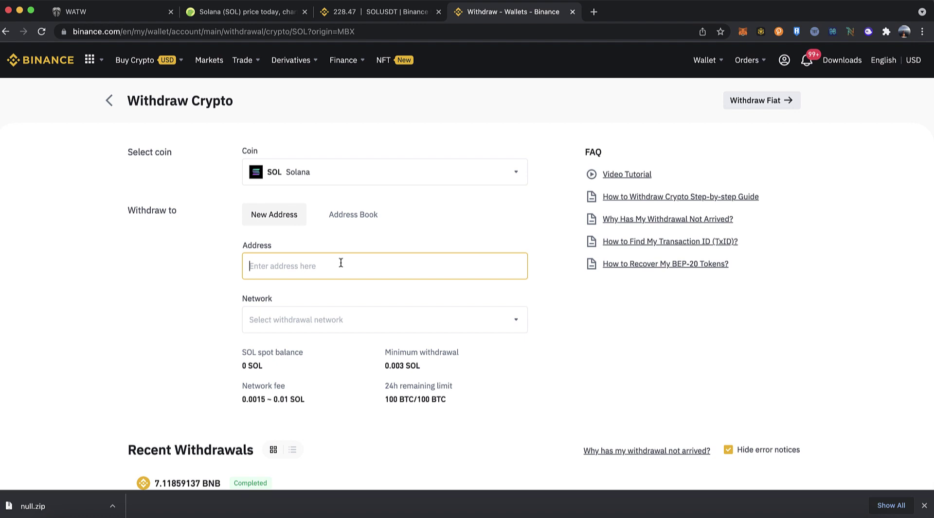
# Paste the Phantom address into the withdrawal form and show the available networks.
pyautogui.press('super+v')
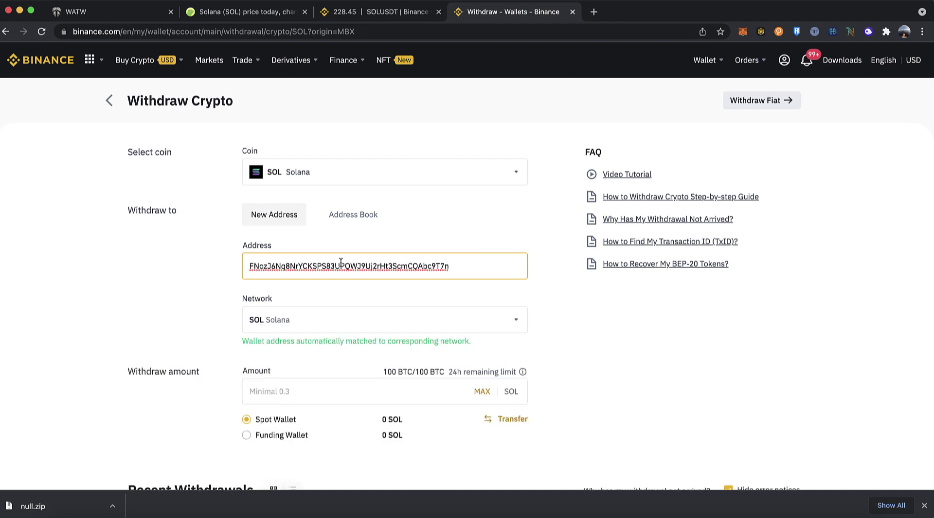
pyautogui.scroll(-1, 193, 289)
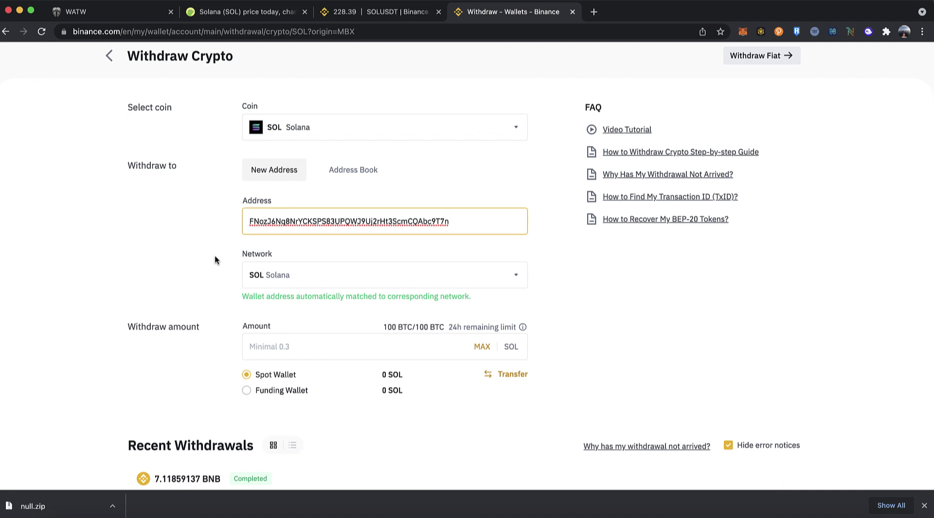
pyautogui.click(307, 271)
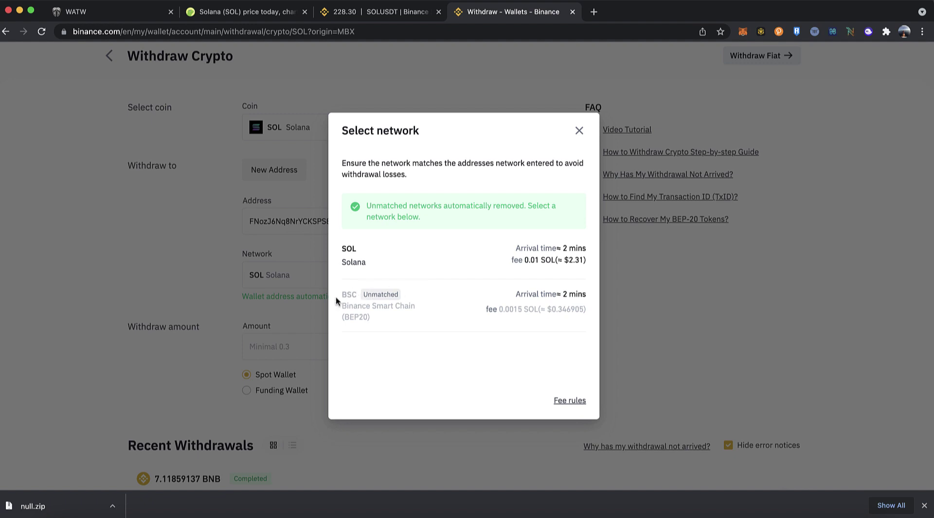
# Choose SOL Solana as the withdrawal network.
pyautogui.click(404, 261)
pyautogui.scroll(1, 323, 331)
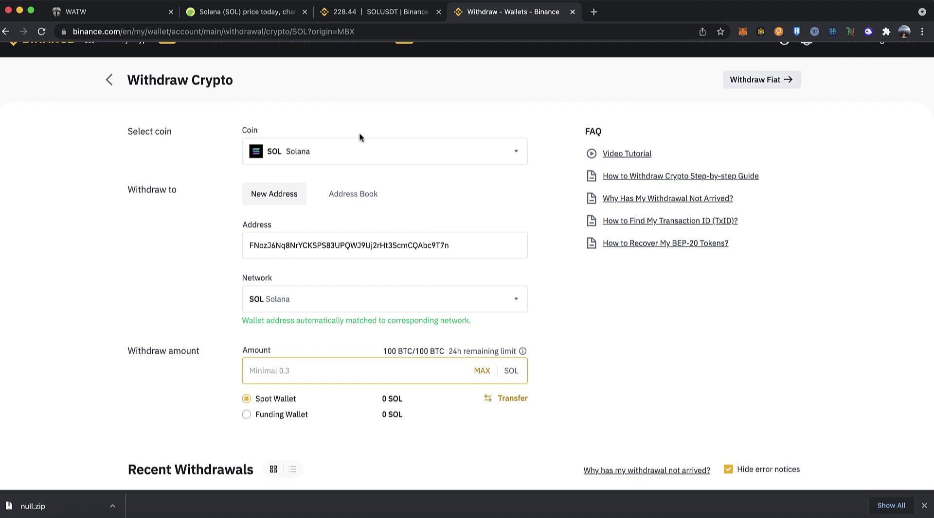
pyautogui.scroll(1, 360, 136)
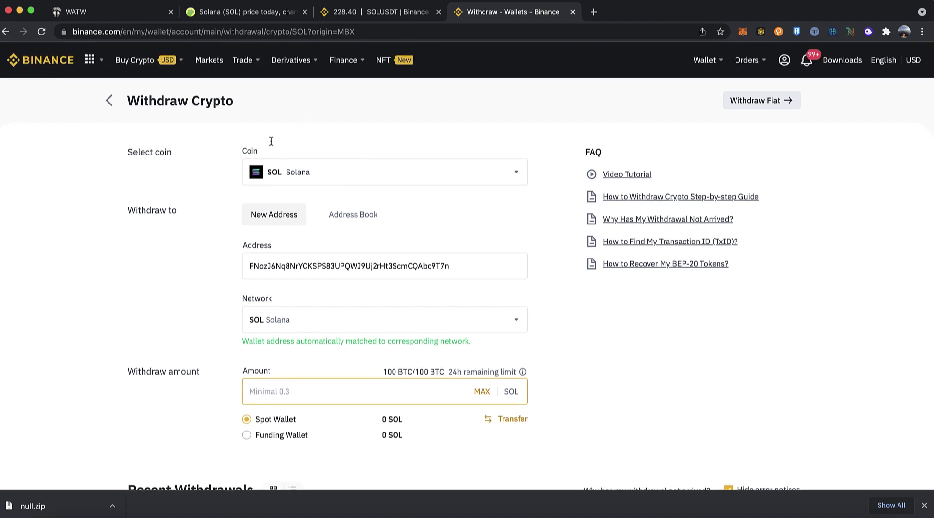